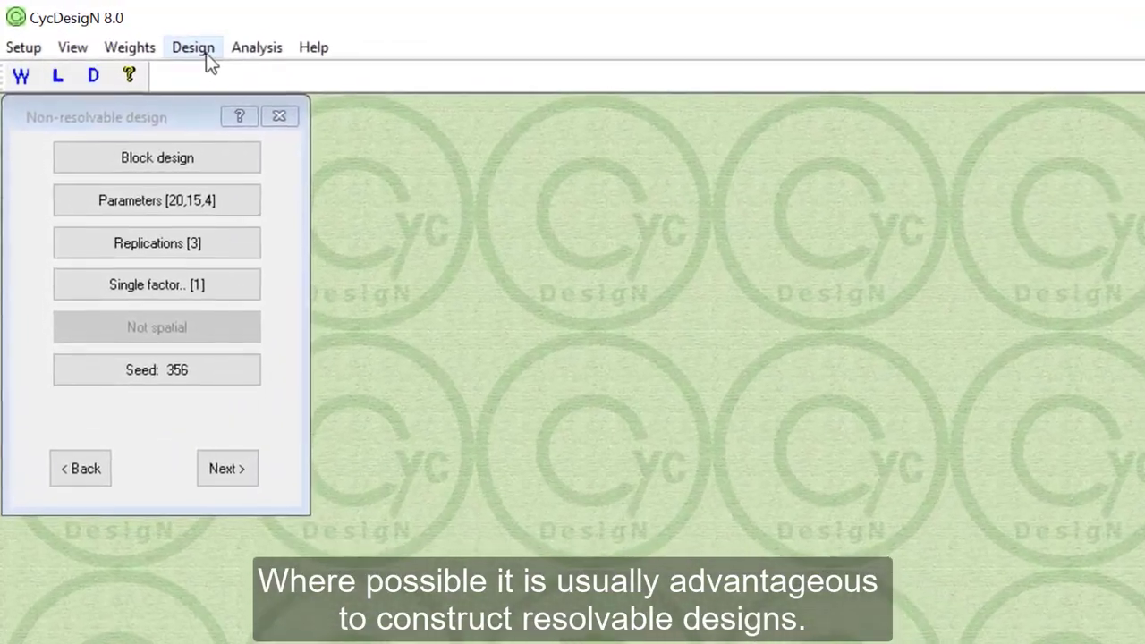
Choose Resolvable from the Design menu, giving the 24,4,3 resolvable block setup
click(182, 45)
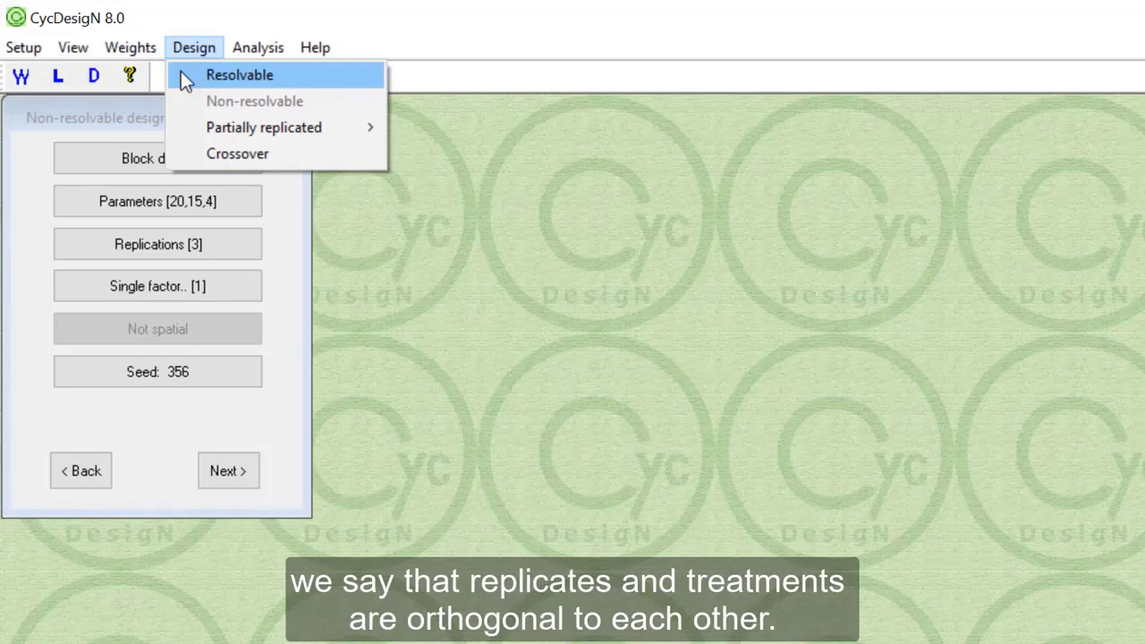
click(181, 75)
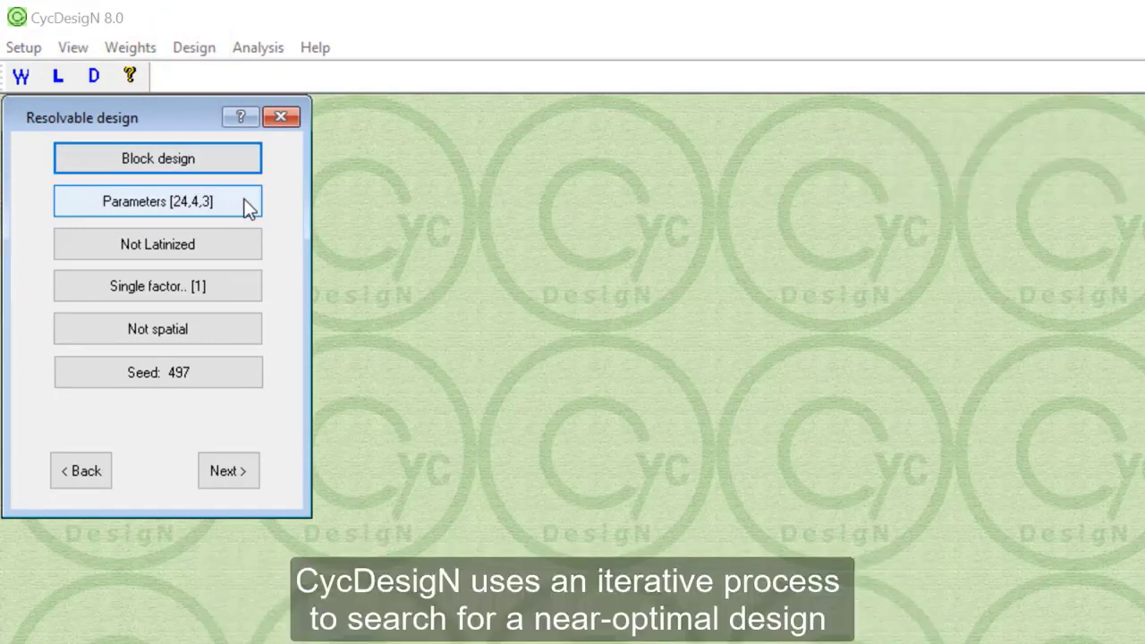
Set 20 treatments (20,4,3) and run the block design search to efficiency 0.744681
click(248, 207)
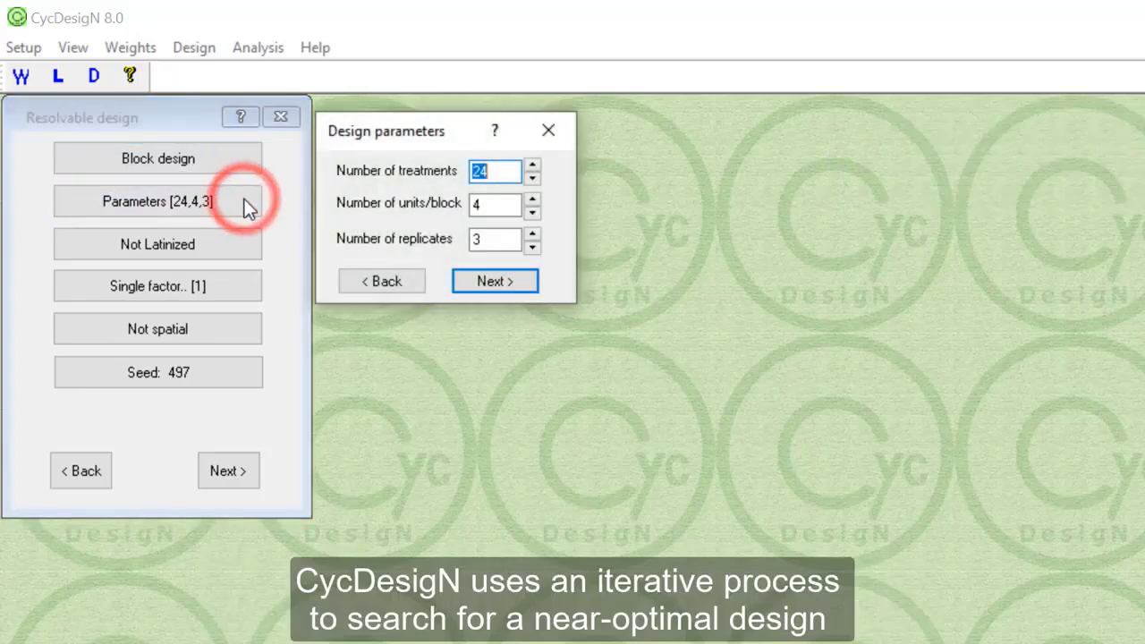
text(20)
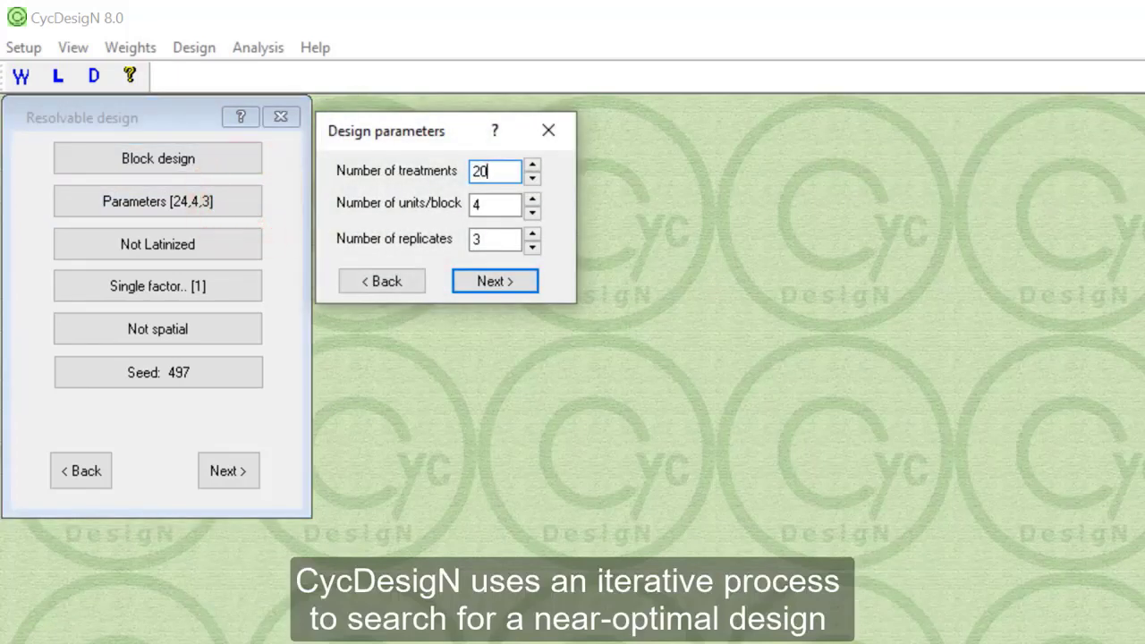
click(525, 278)
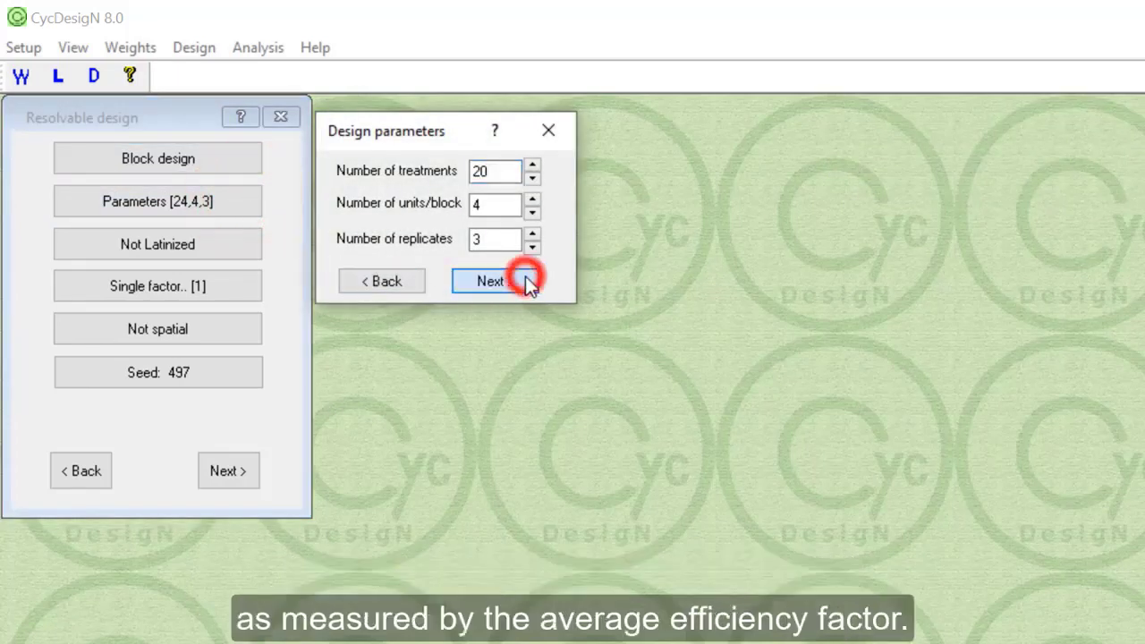
click(238, 479)
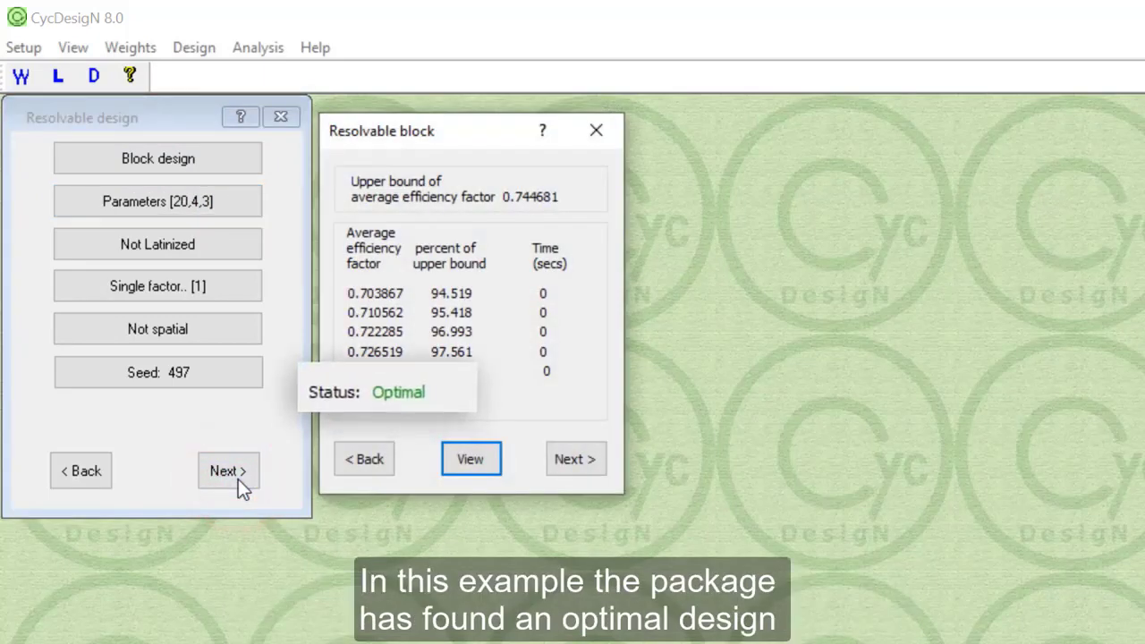
click(569, 464)
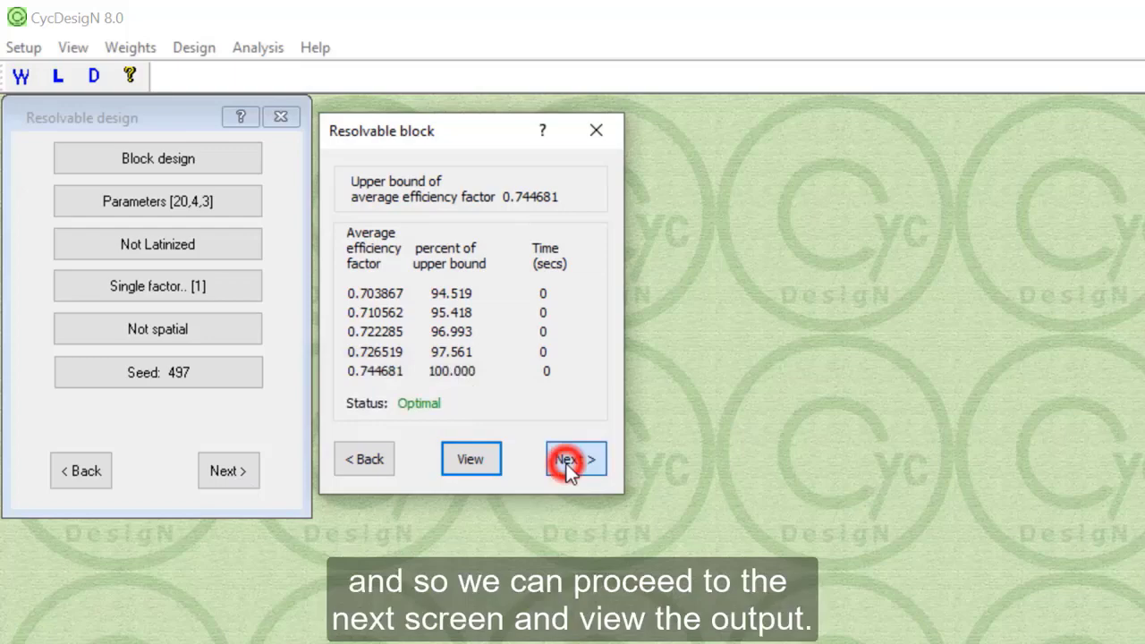
Display the output log for the generated 20-treatment block design
click(565, 492)
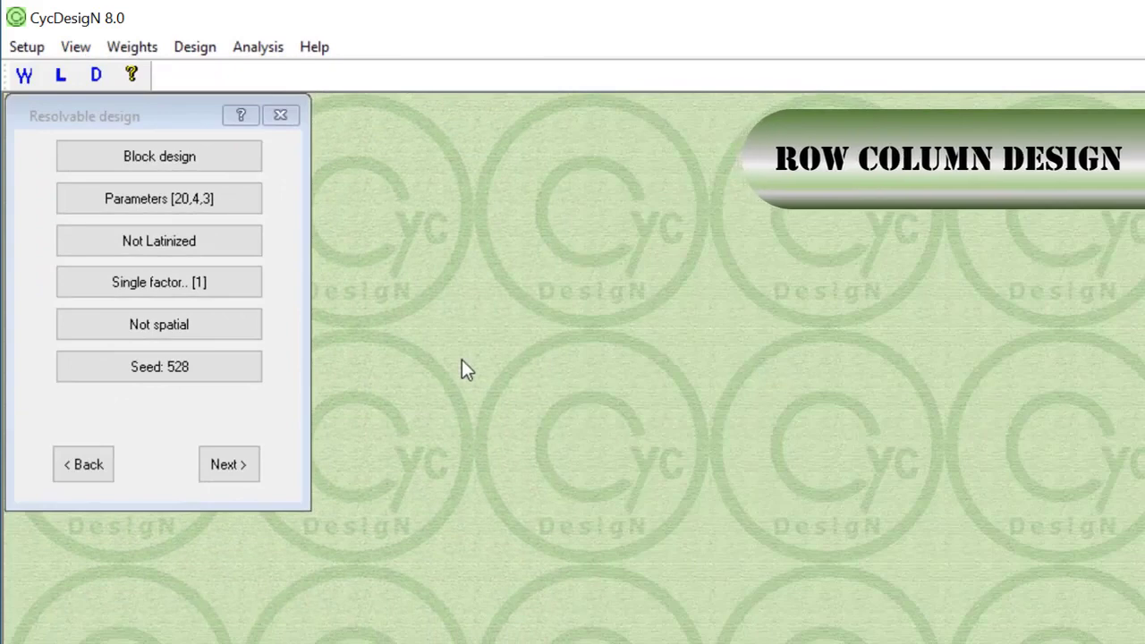
Toggle the resolvable design type from Block design to Row-column design
click(242, 160)
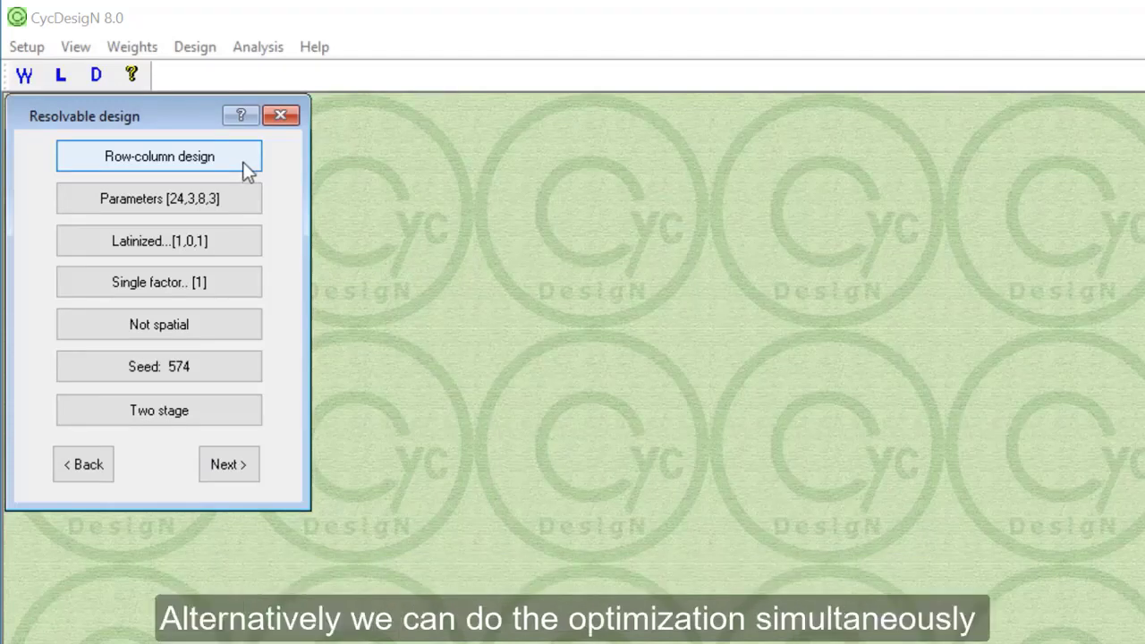
Set parameters 20,4,5,3 with one-stage optimization and run the row-column search
click(245, 200)
text(20)
key(Tab)
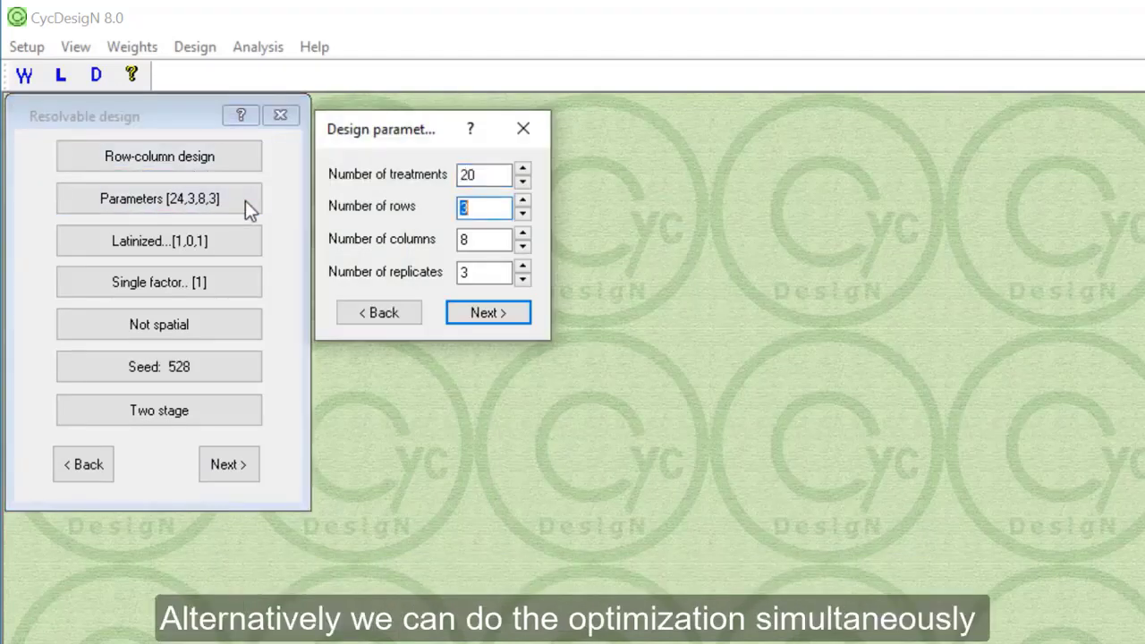
text(4)
key(Tab)
text(5)
key(Tab)
text(3)
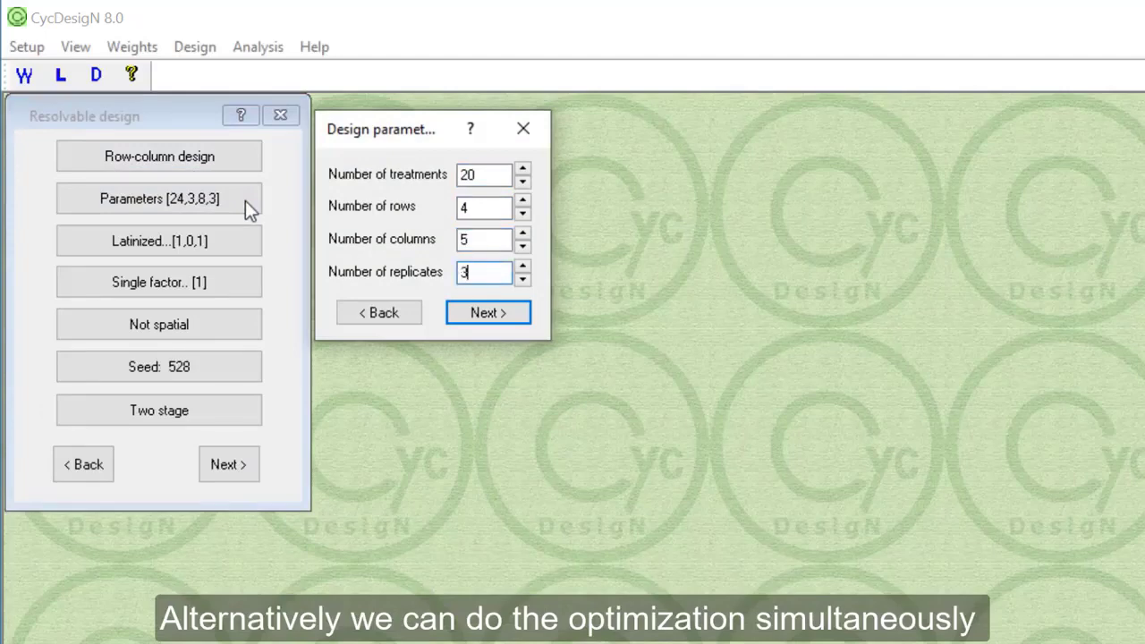
click(473, 323)
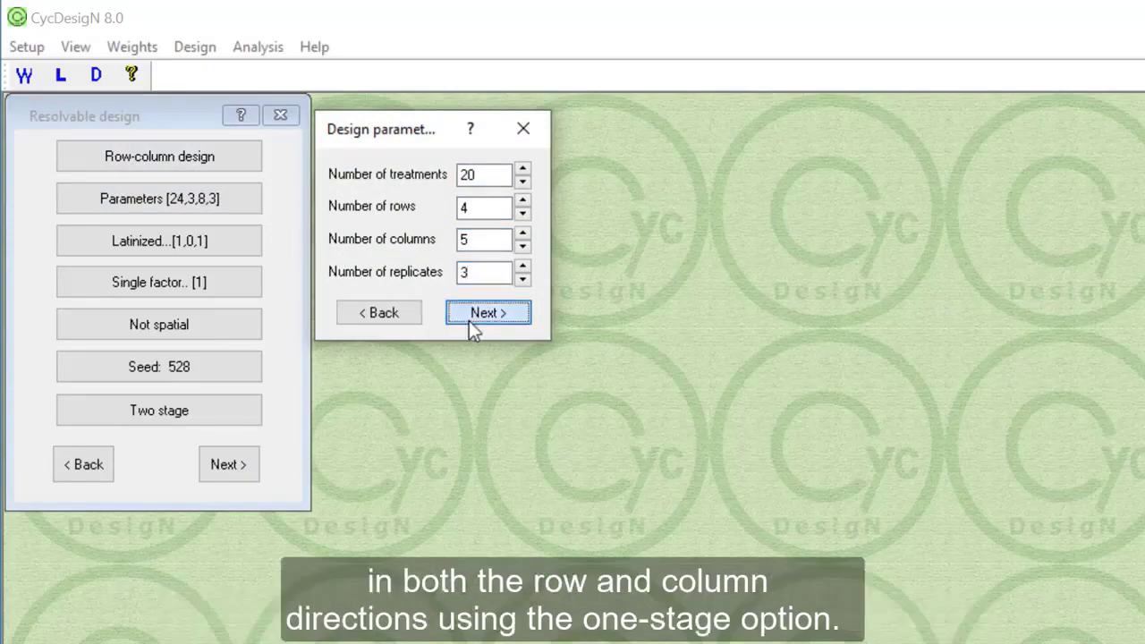
click(257, 412)
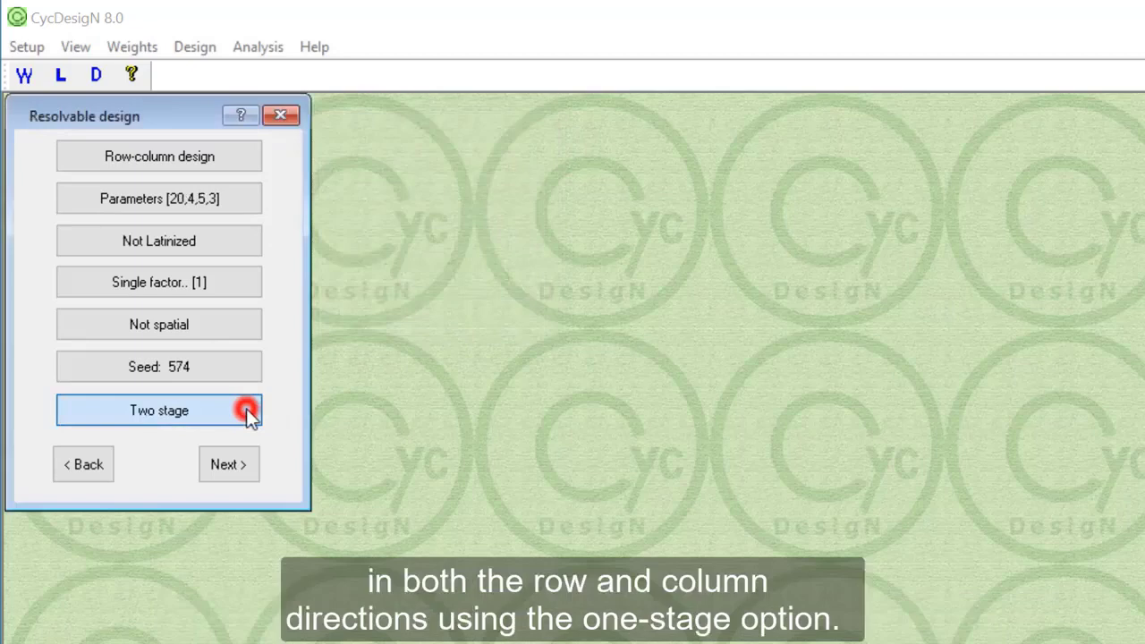
click(247, 467)
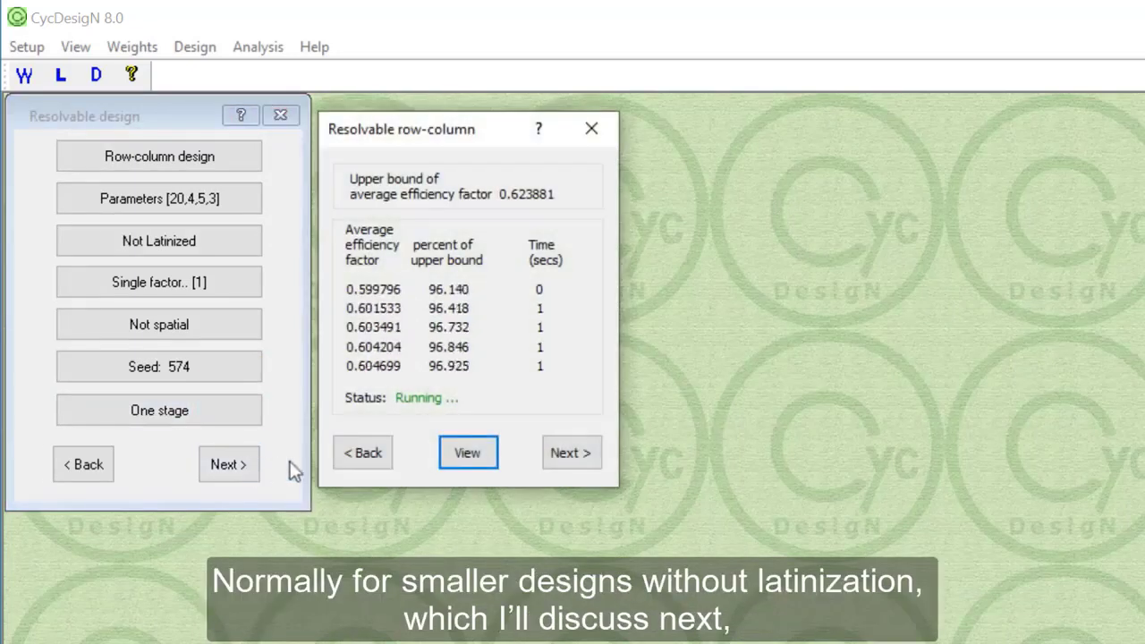
Proceed past the row-column search results (efficiency 0.604699) to the output
click(585, 460)
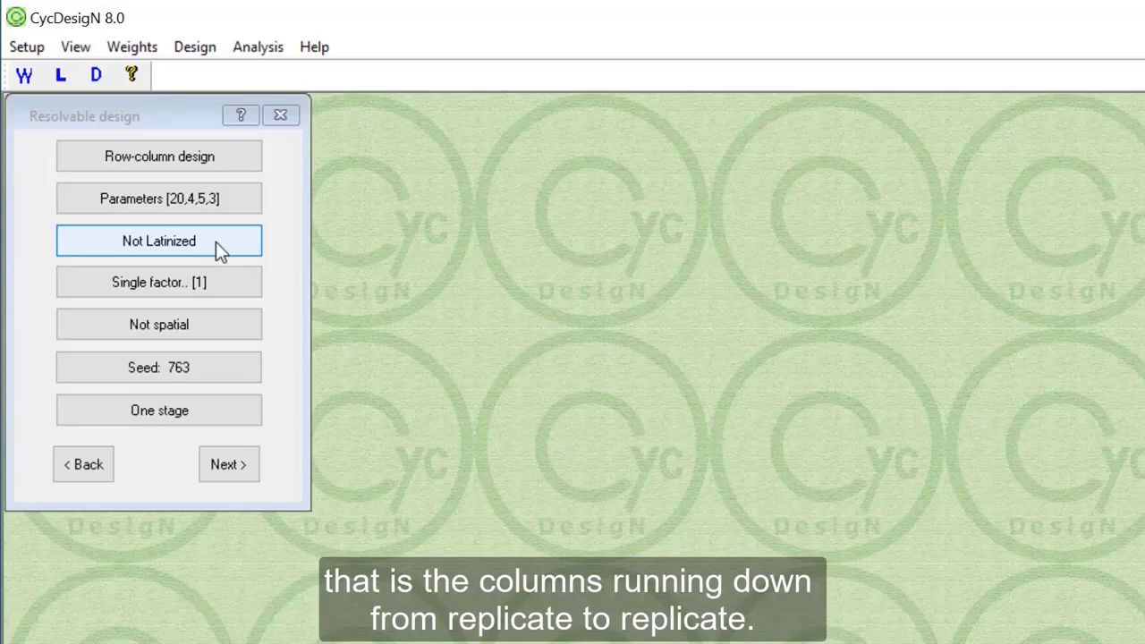
Latinize the 20-treatment row-column design across columns (Latinized 1,0,1)
click(216, 241)
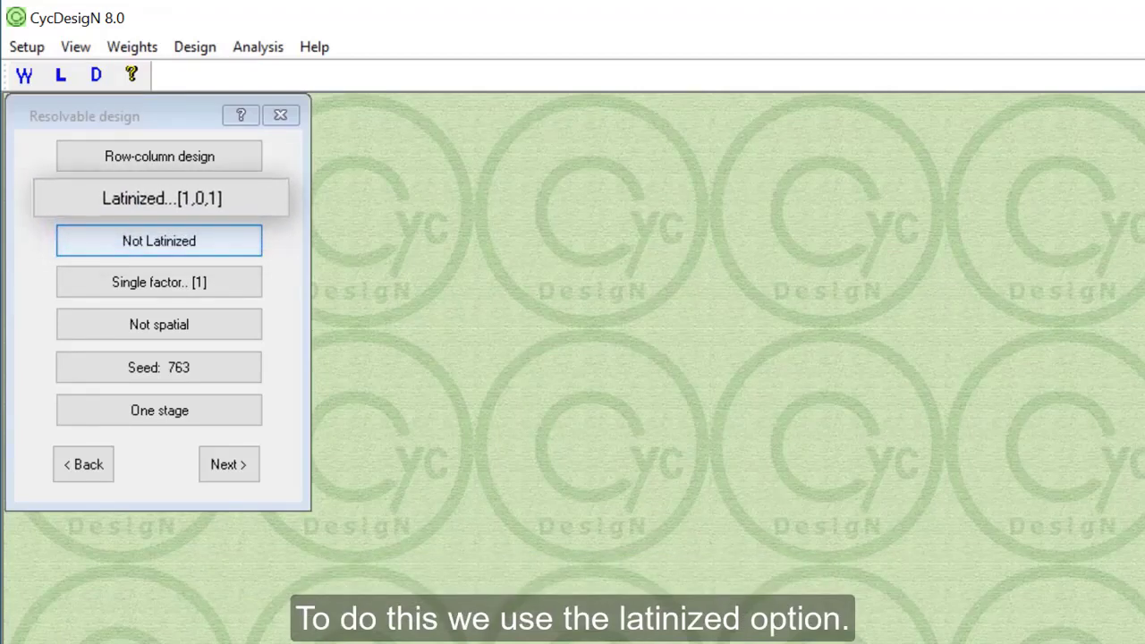
click(216, 242)
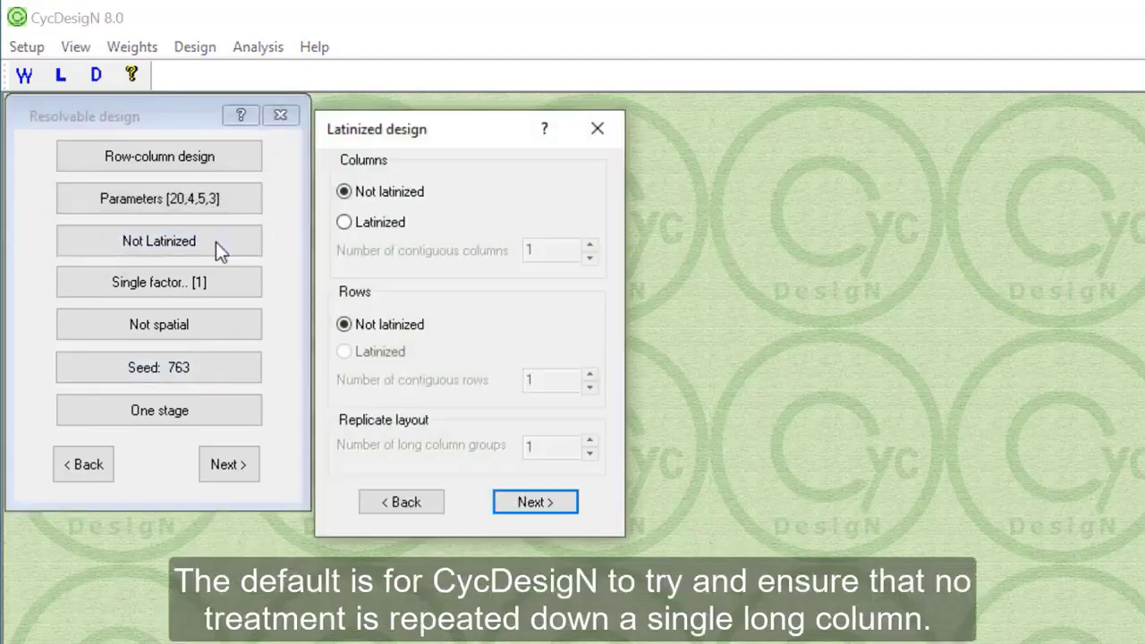
click(344, 223)
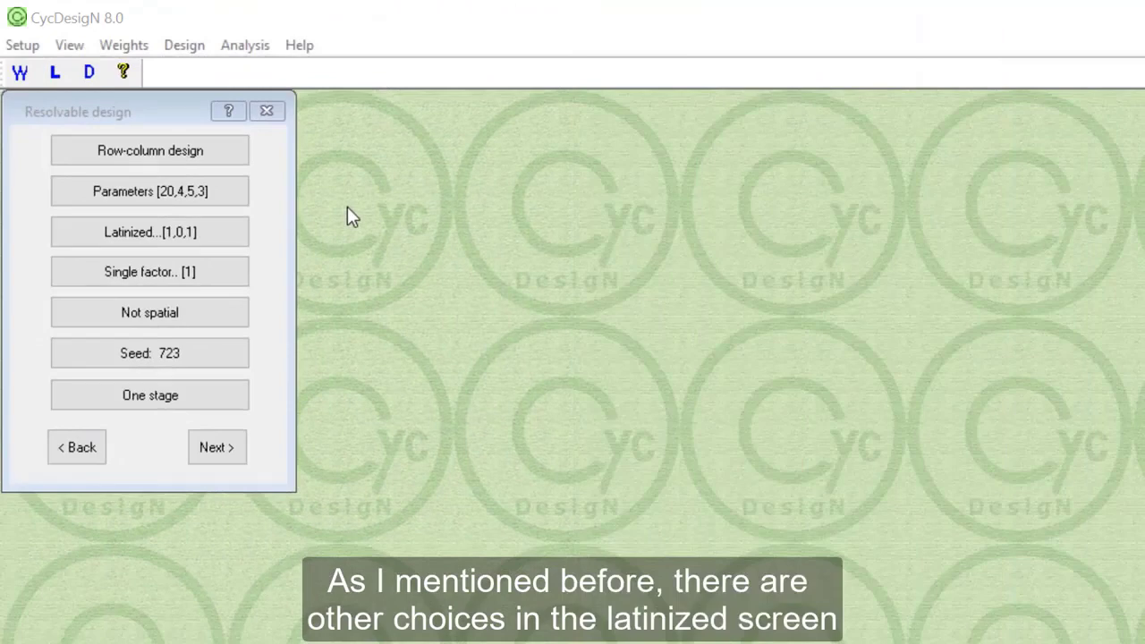
Enter 18 treatments, 3 rows, 6 columns and 6 replicates as the design parameters
click(233, 199)
text(18)
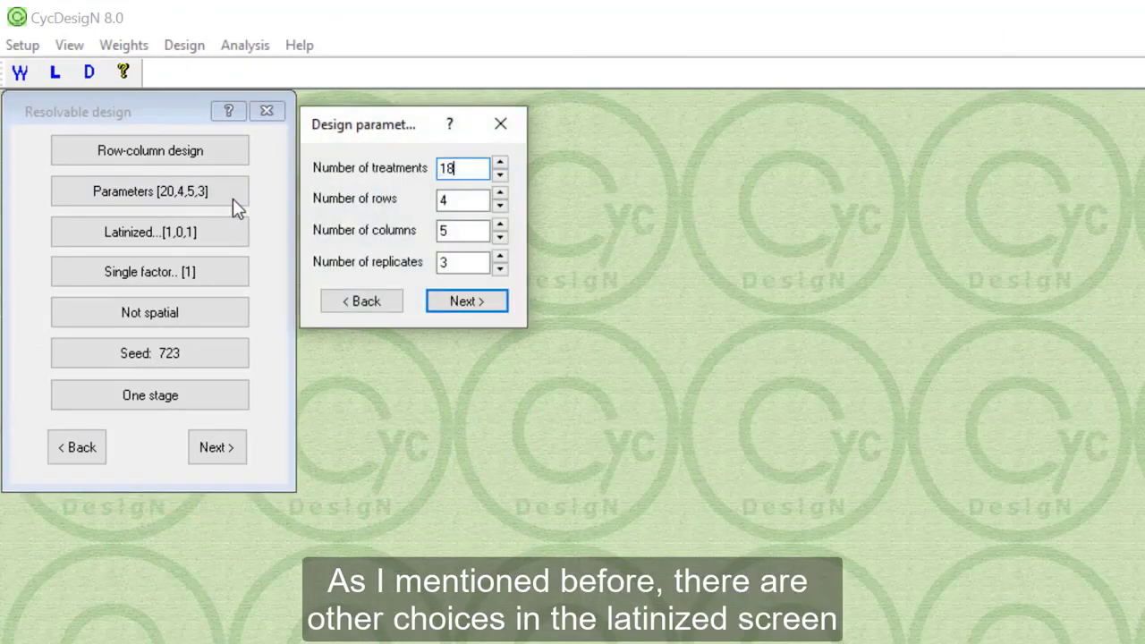
key(Tab)
text(3)
key(Tab)
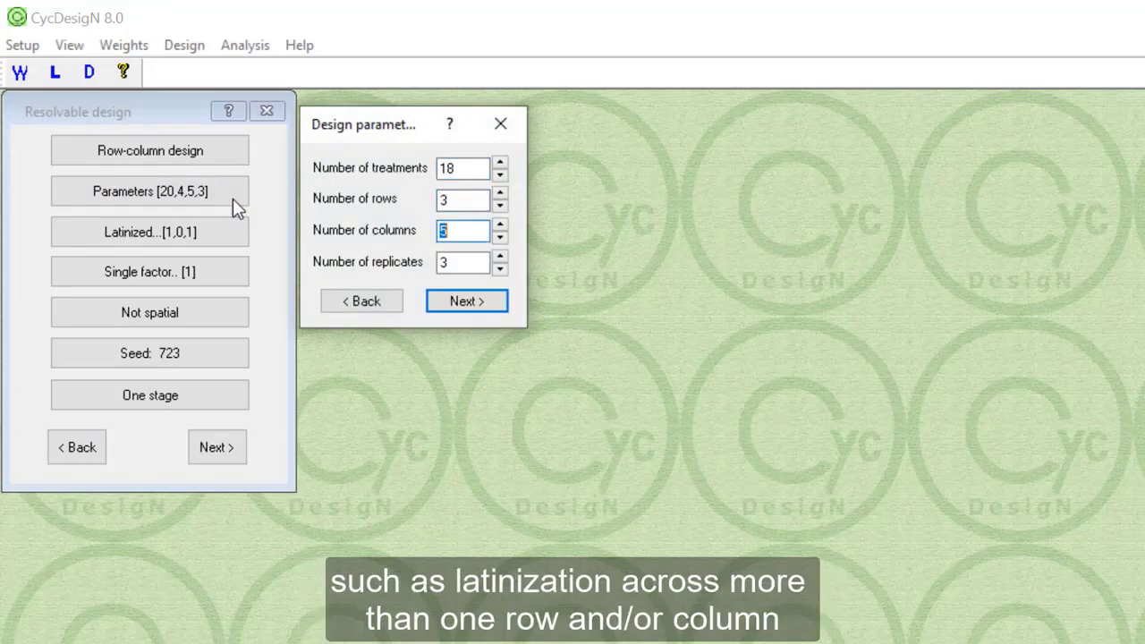
text(6)
key(Tab)
text(6)
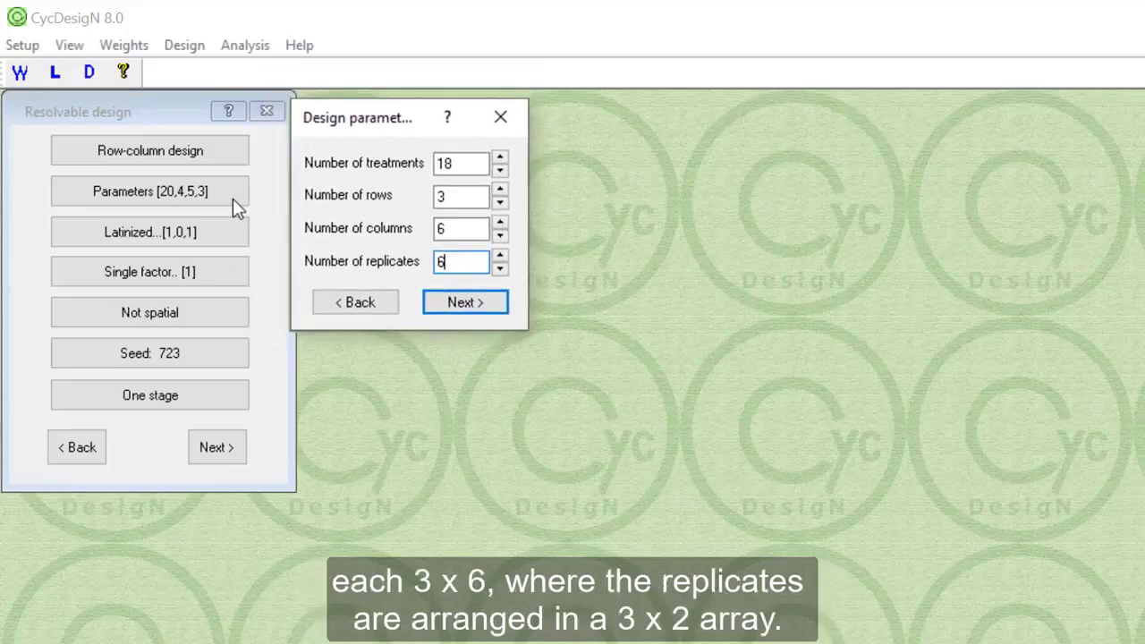
Latinize columns in contiguous pairs and rows, using 2 long-column groups
click(460, 302)
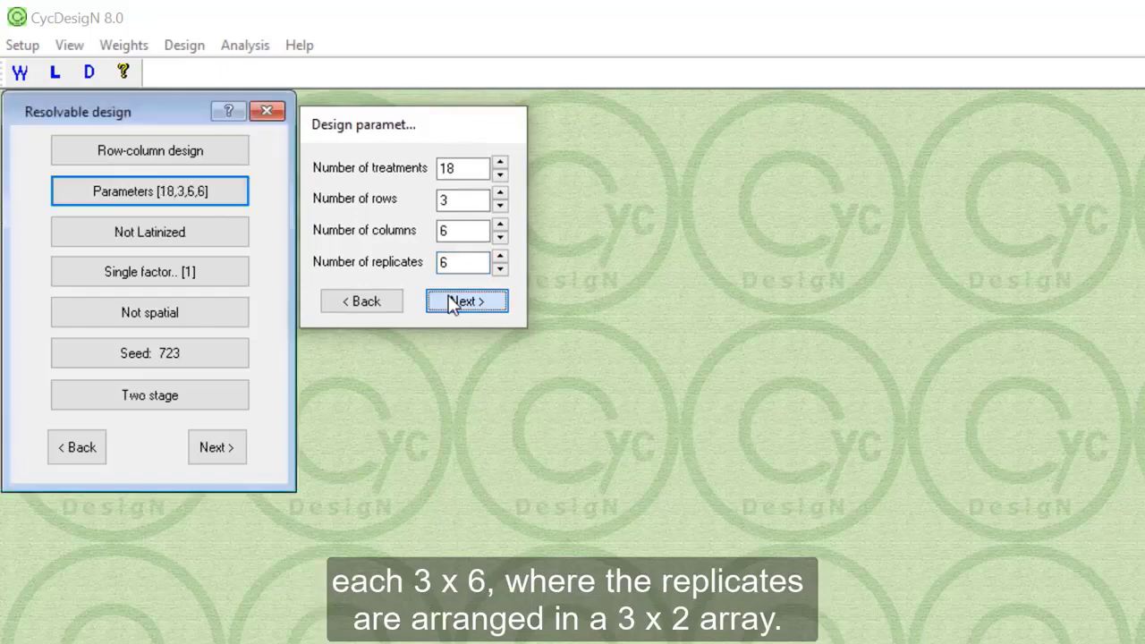
click(240, 236)
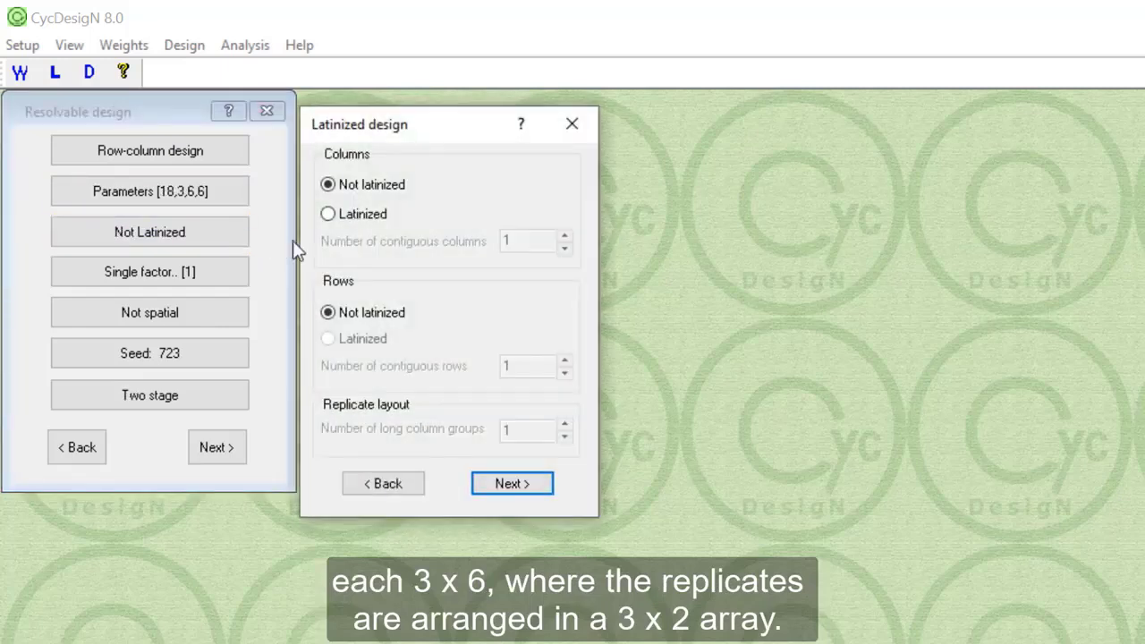
click(328, 215)
key(Tab)
text(2)
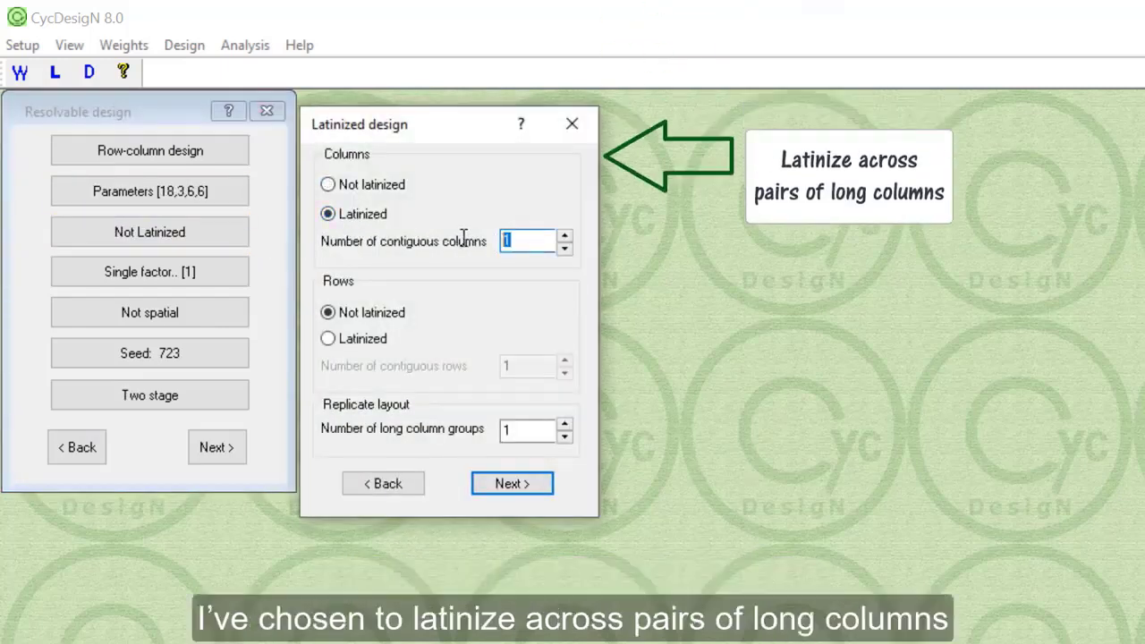
click(327, 340)
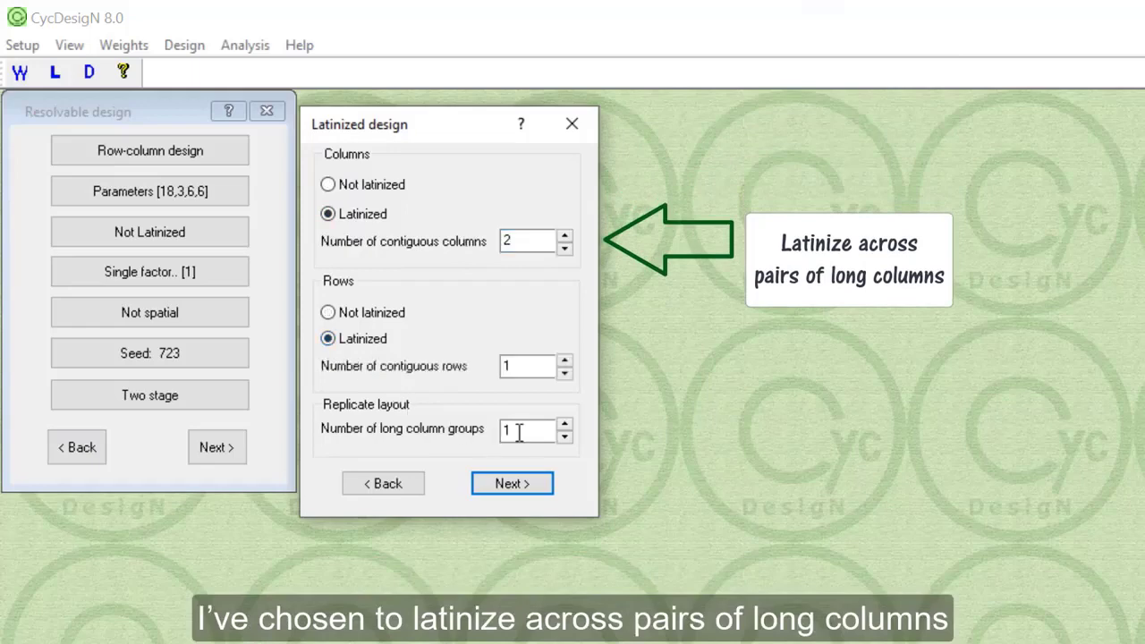
drag(520, 431, 494, 429)
text(2)
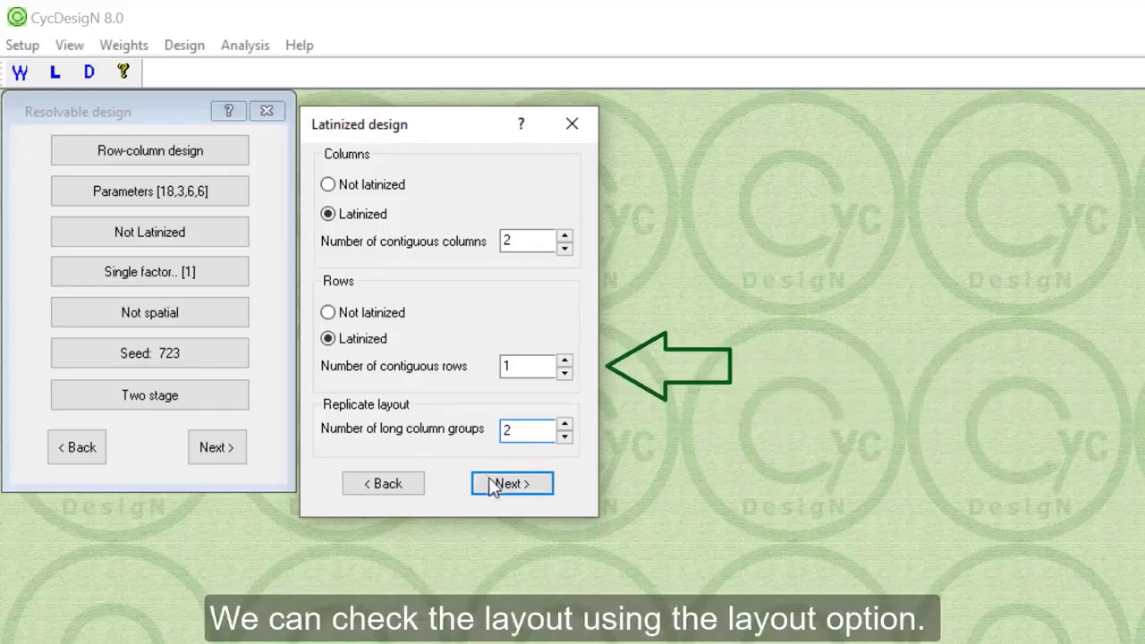
click(492, 483)
Keep replicate group sizes at 3 and 3 and preview the replicate layout
click(705, 165)
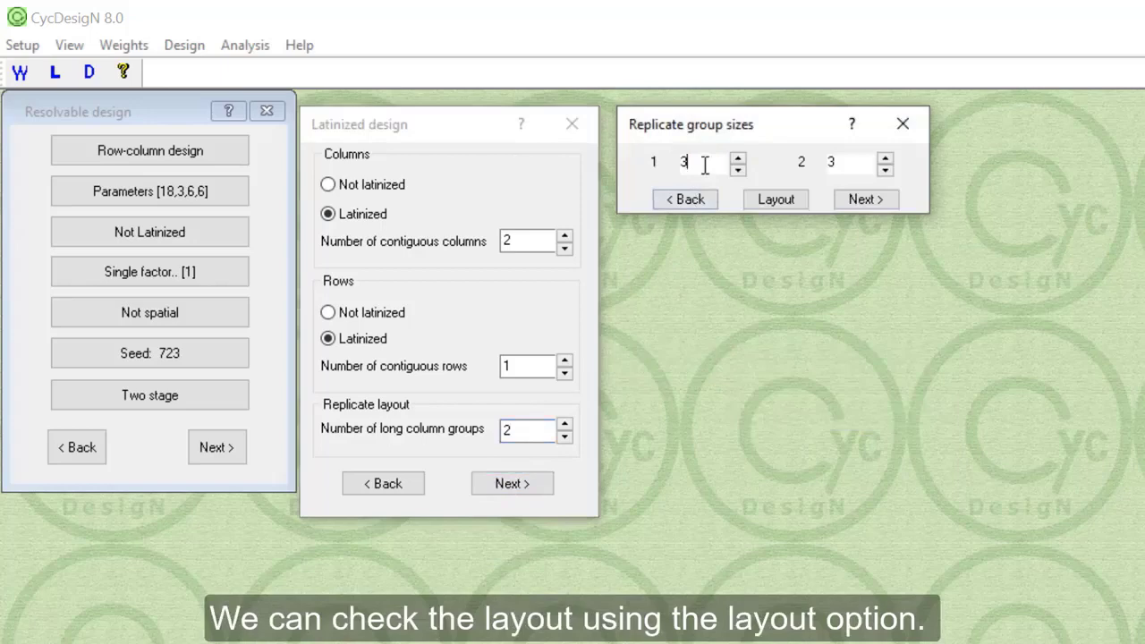
click(787, 206)
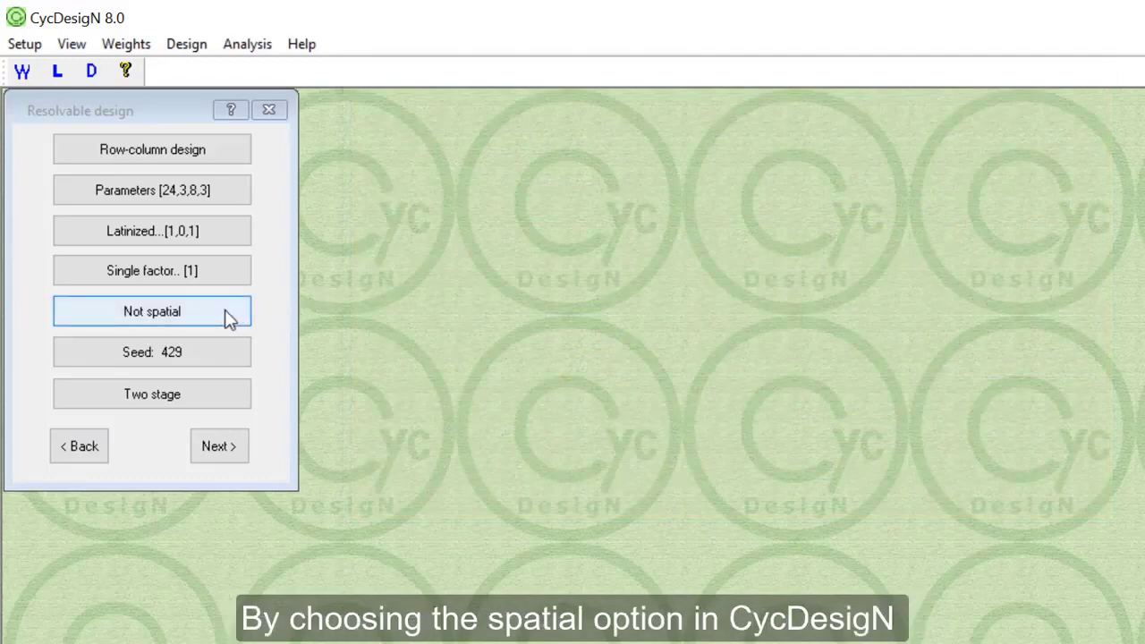
Switch the latinized row-column design to Spatial and display its spatial neighbour measures
click(226, 313)
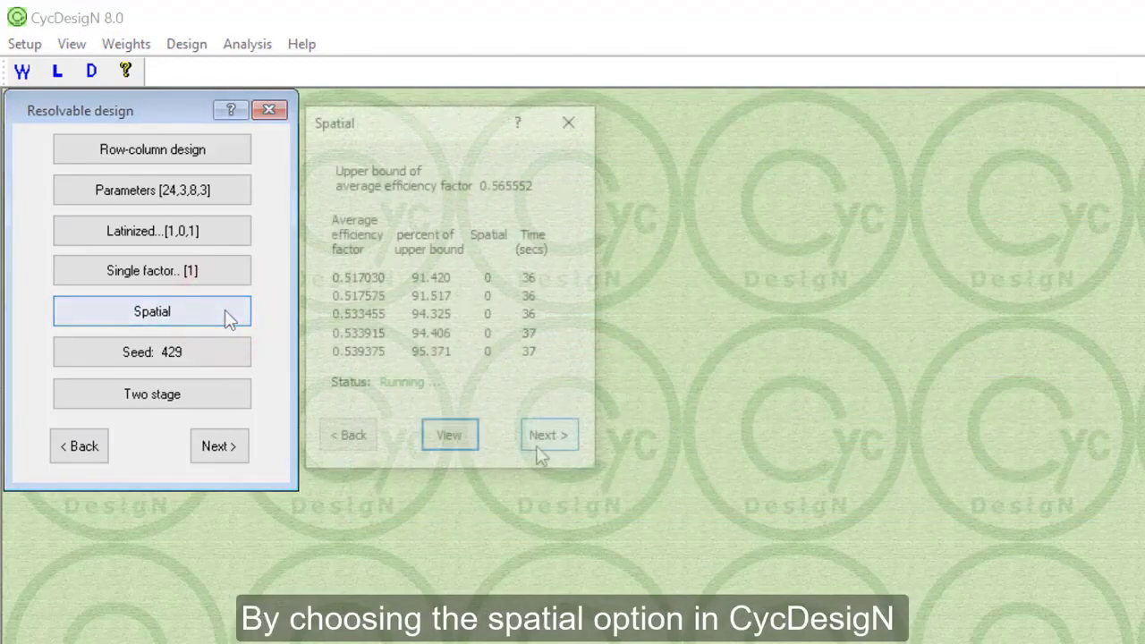
click(449, 438)
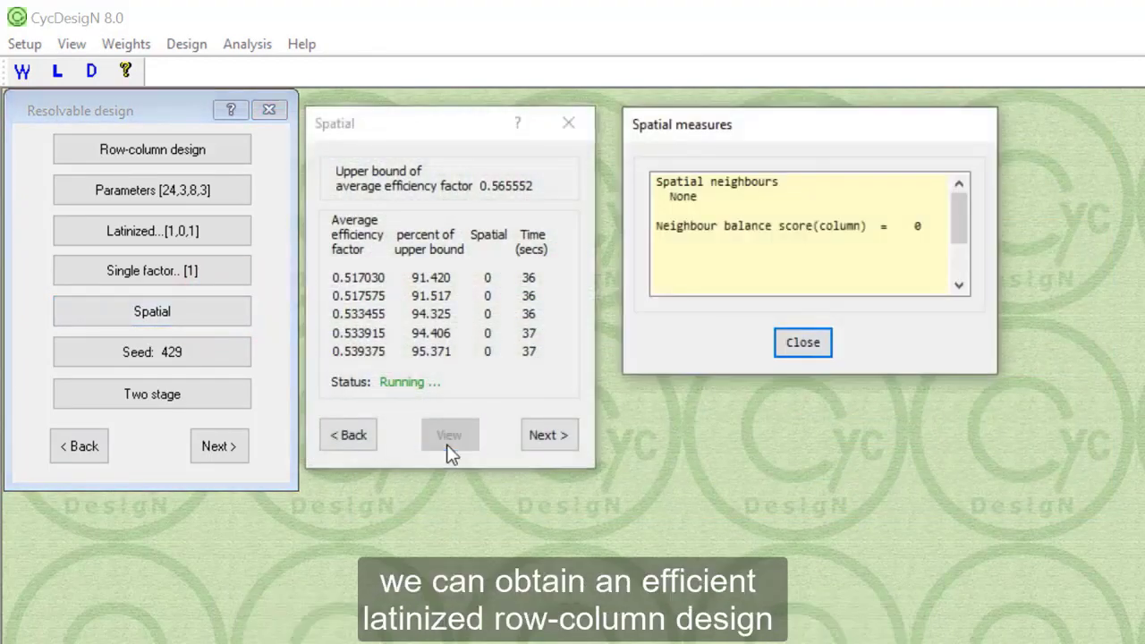